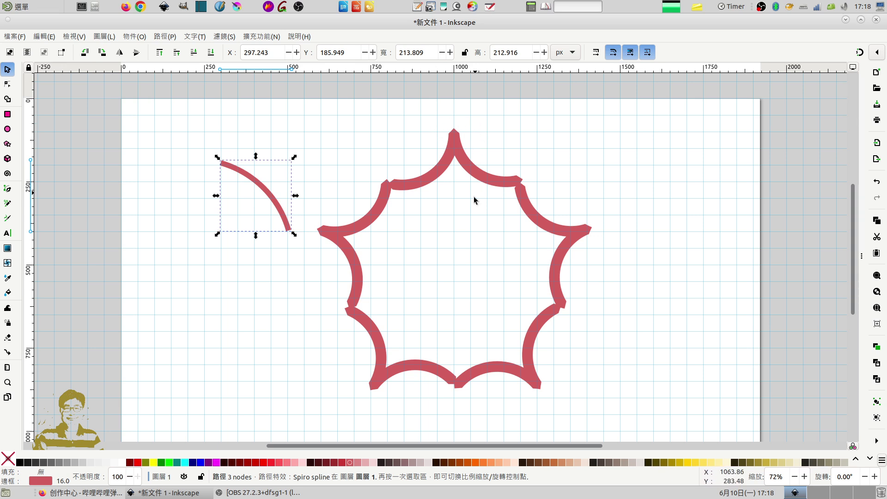
Step: Move the scalloped ring toward the lower left and the lone arc up-left, then deselect
mouse_move(493, 184)
left_mouse_down()
mouse_move(296, 285)
mouse_move(209, 285)
left_mouse_up()
left_click(263, 187)
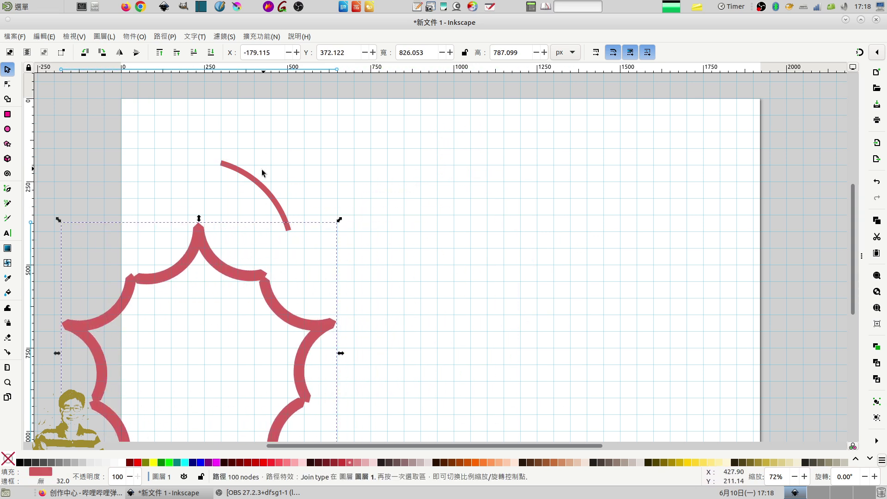
left_click_drag(248, 178, 217, 168)
left_click(310, 154)
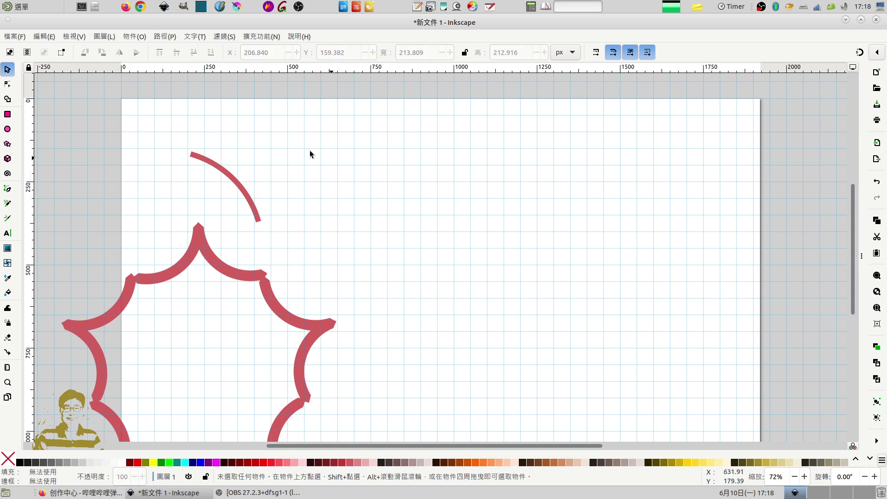
left_click(7, 189)
Step: Draw a thick red straight stroke across the upper middle of the page
left_click(403, 165)
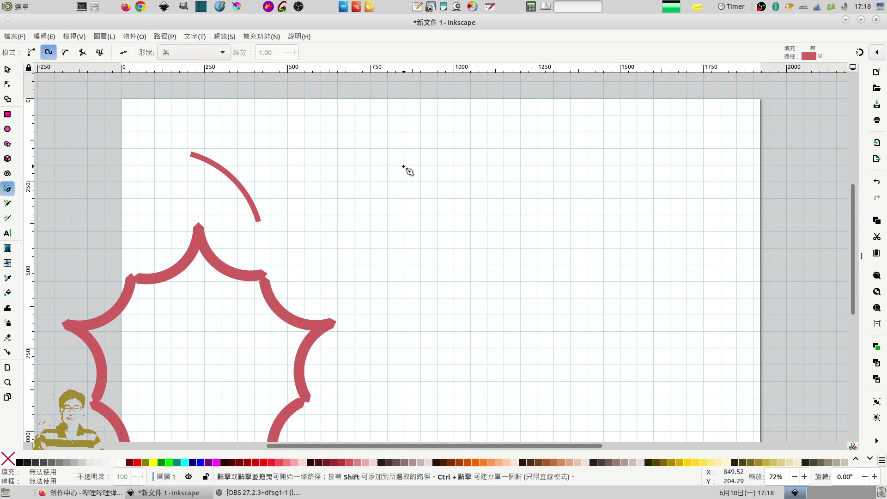
double_click(537, 183)
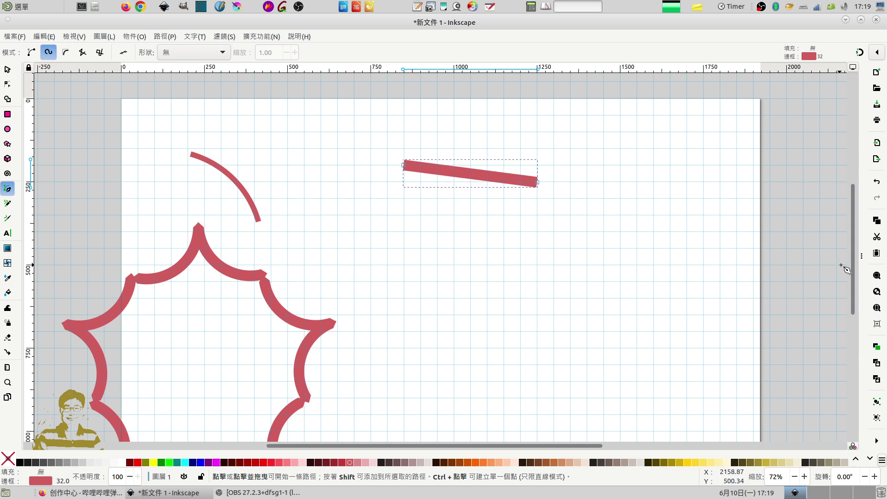
left_click(861, 256)
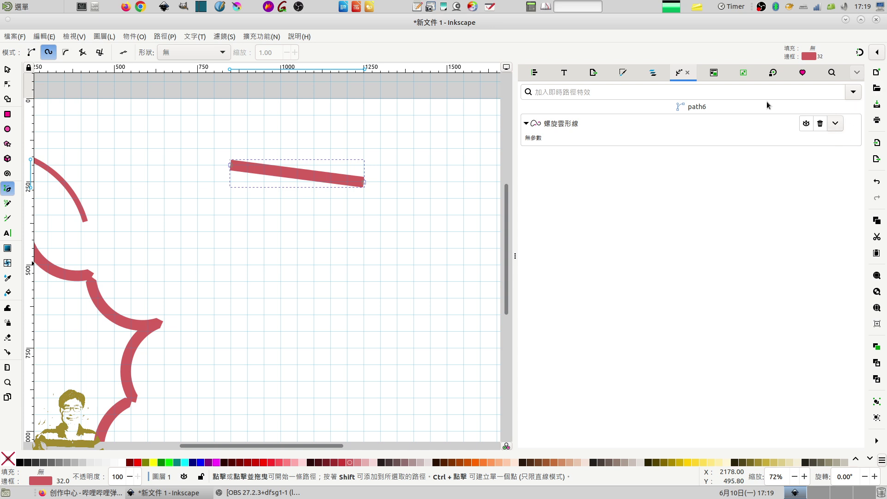
Step: Add a Join Type effect, trying round, pointed and butt caps before settling on square
left_click(852, 93)
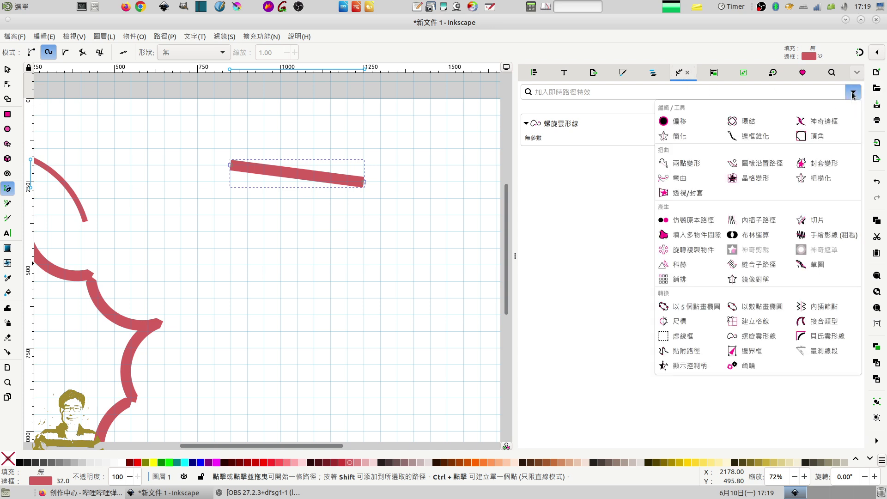
left_click(813, 323)
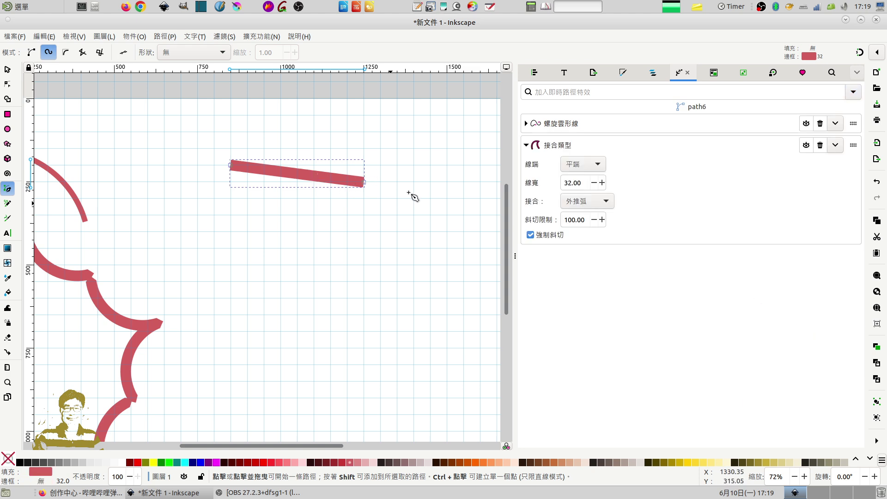
left_click(597, 163)
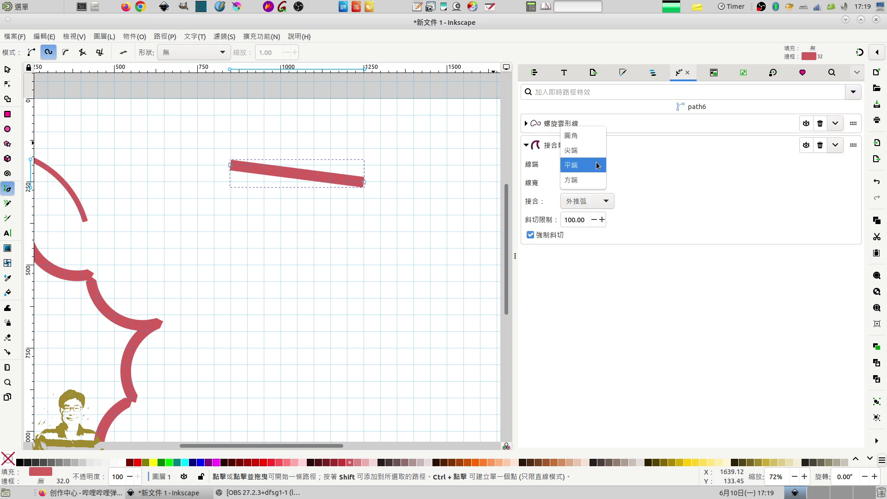
left_click(581, 136)
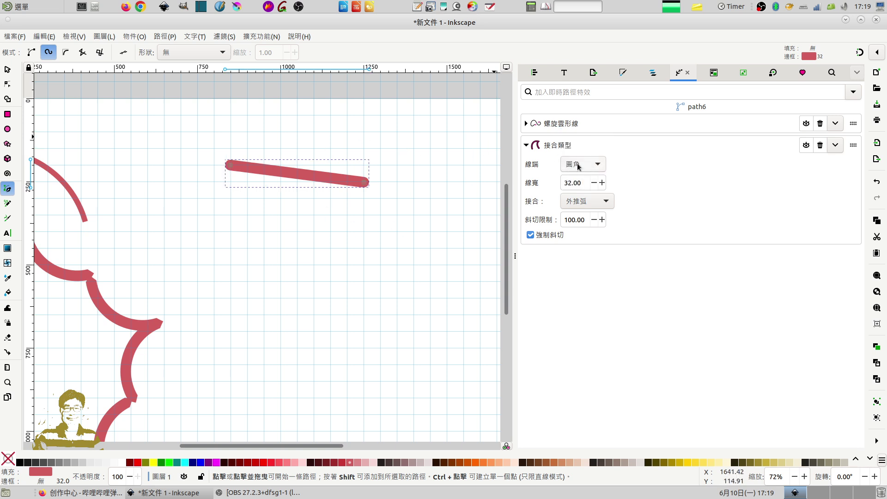
left_click(596, 165)
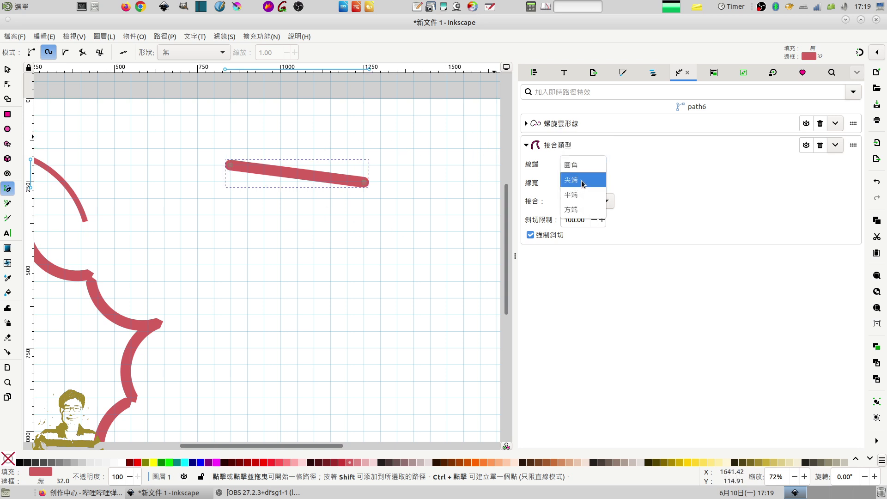
left_click(581, 180)
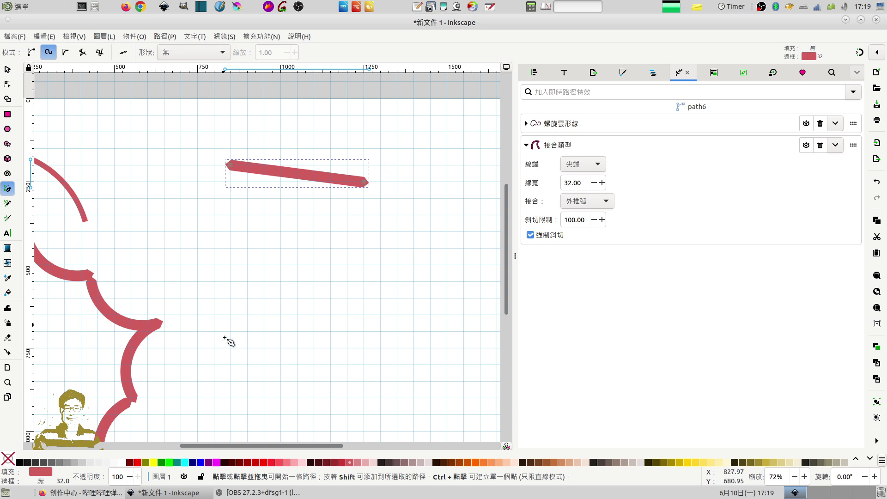
left_click(592, 163)
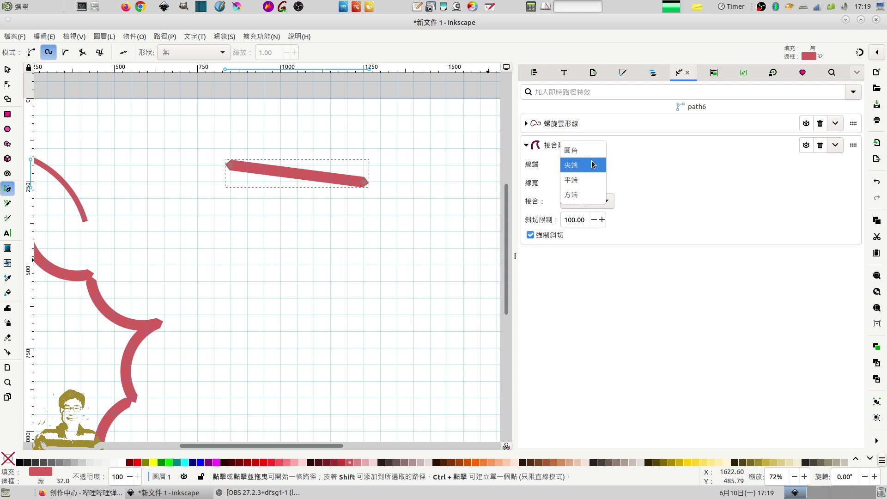
left_click(581, 180)
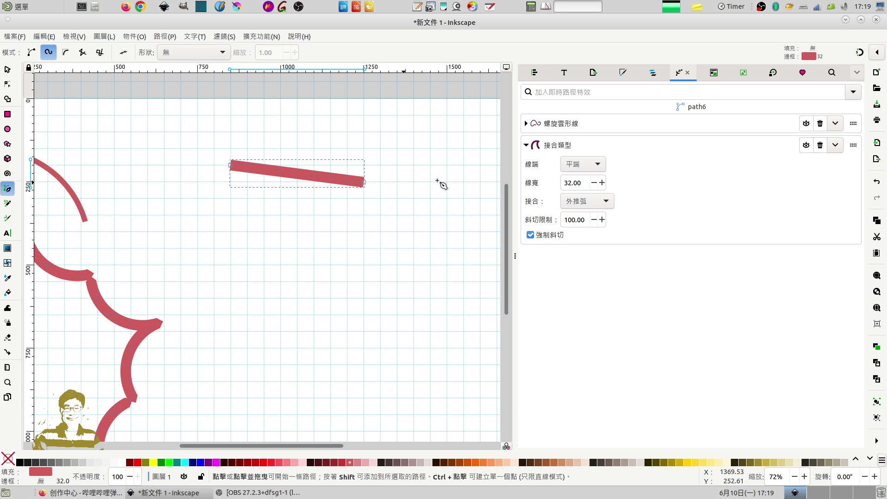
left_click(599, 166)
left_click(583, 180)
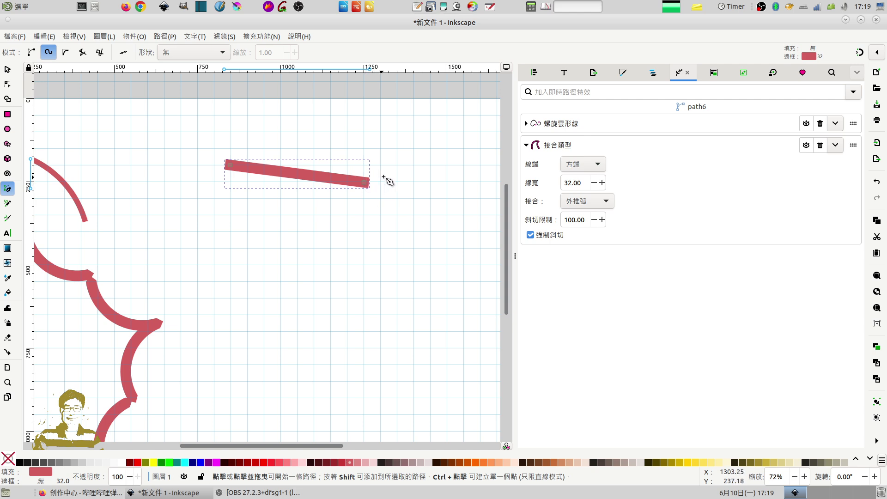
left_click(7, 69)
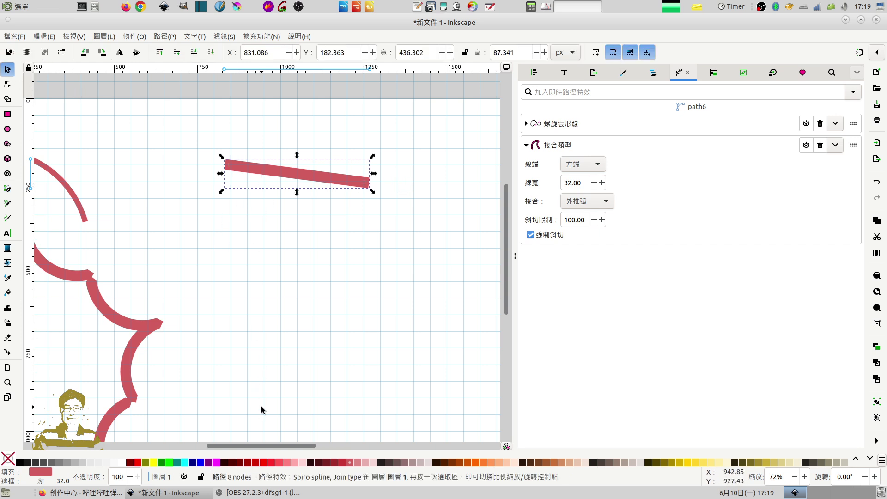
Step: Move the straight stroke onto the lone arc's end and nudge the ring slightly up-left
left_click_drag(273, 445, 238, 445)
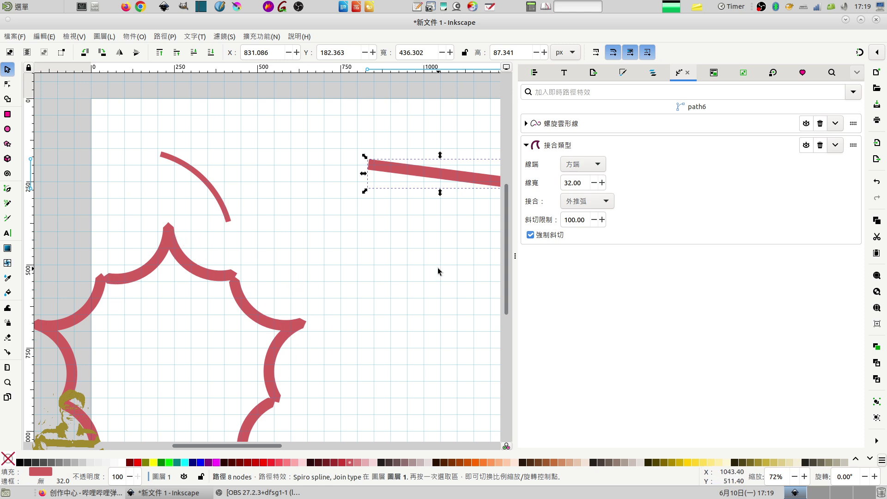
left_click_drag(460, 183, 78, 193)
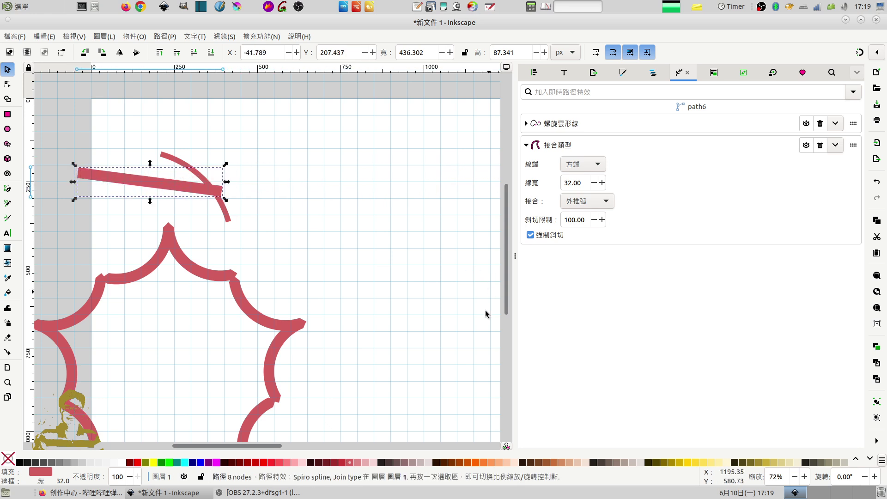
left_click_drag(272, 446, 313, 445)
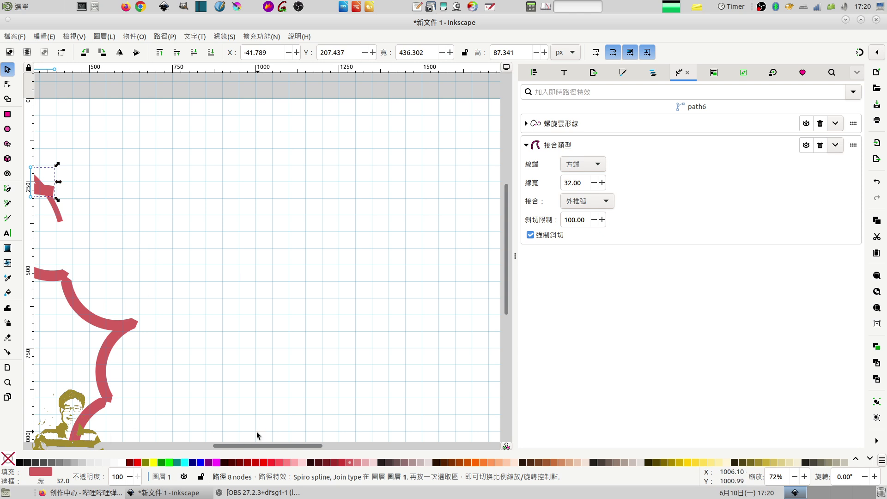
left_click_drag(255, 447, 195, 444)
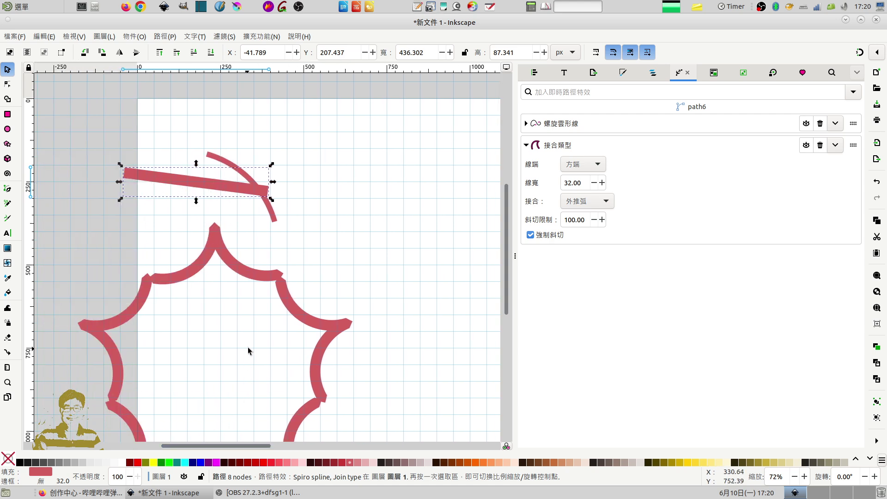
left_click_drag(299, 321, 244, 298)
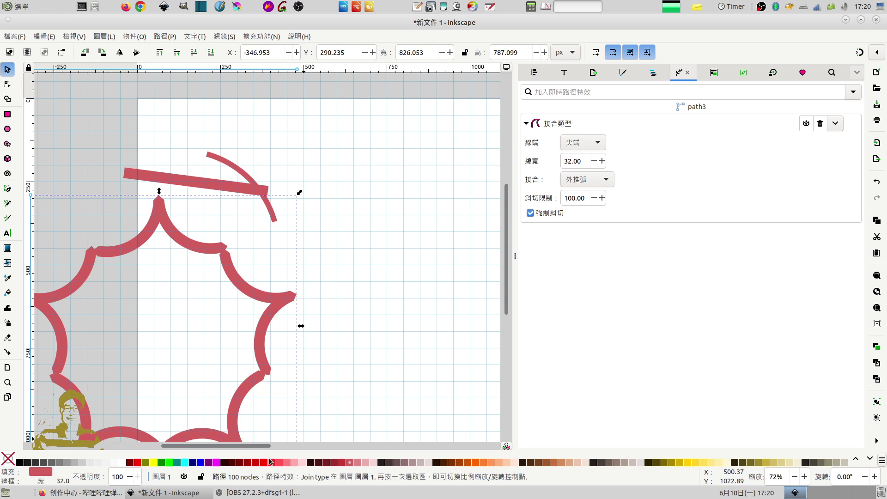
left_click_drag(247, 445, 312, 445)
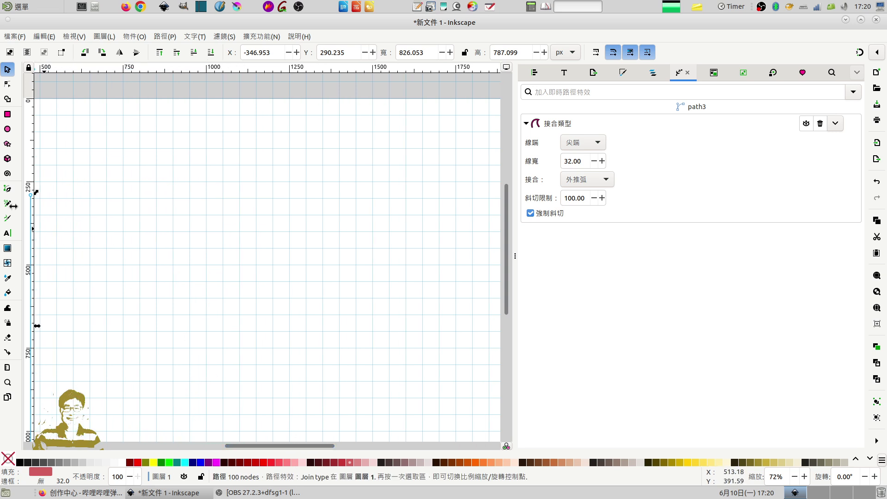
left_click(8, 188)
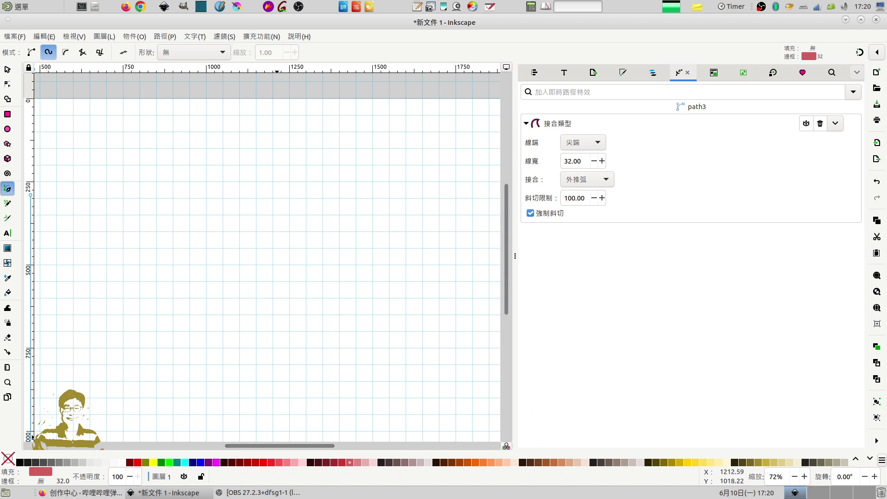
left_click(876, 441)
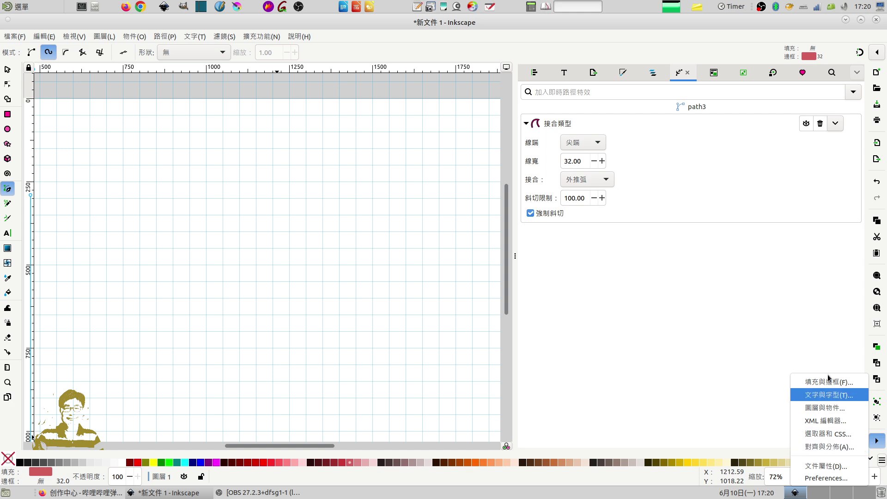
left_click(828, 467)
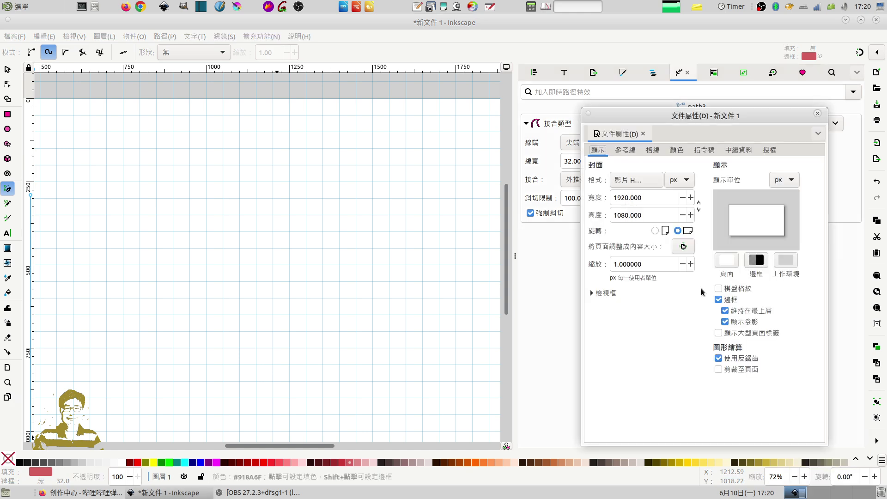
left_click(651, 150)
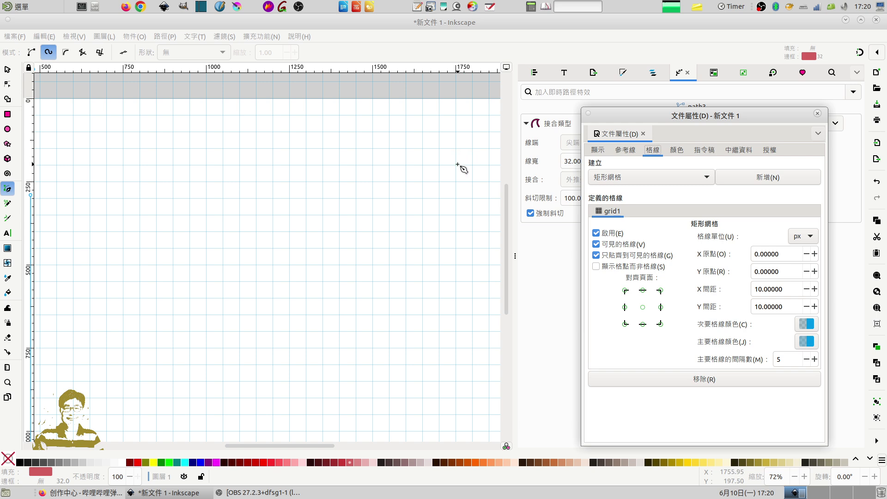
left_click(817, 114)
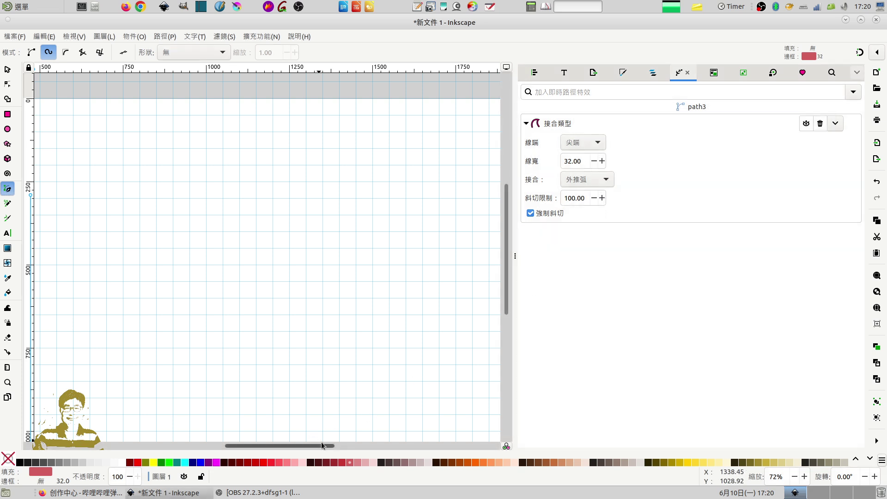
Step: Draw a three-point red Spiro arc right of the ring, then select it
left_click_drag(320, 446, 275, 446)
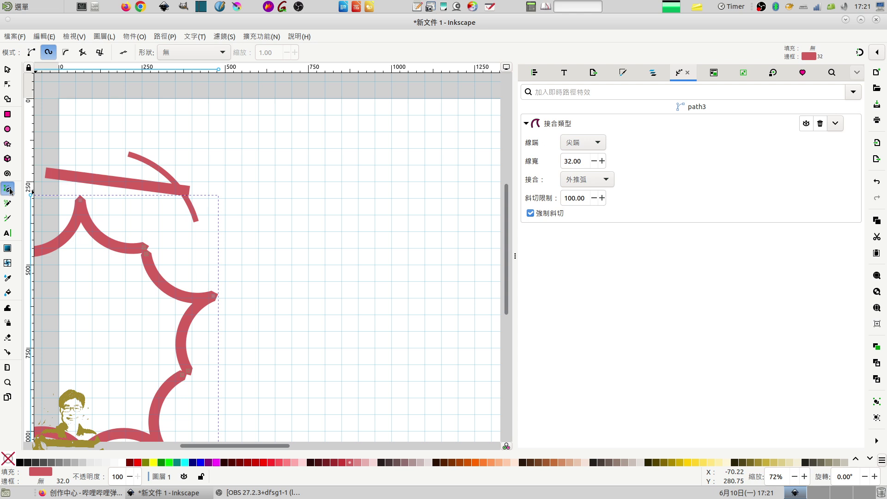
left_click(308, 199)
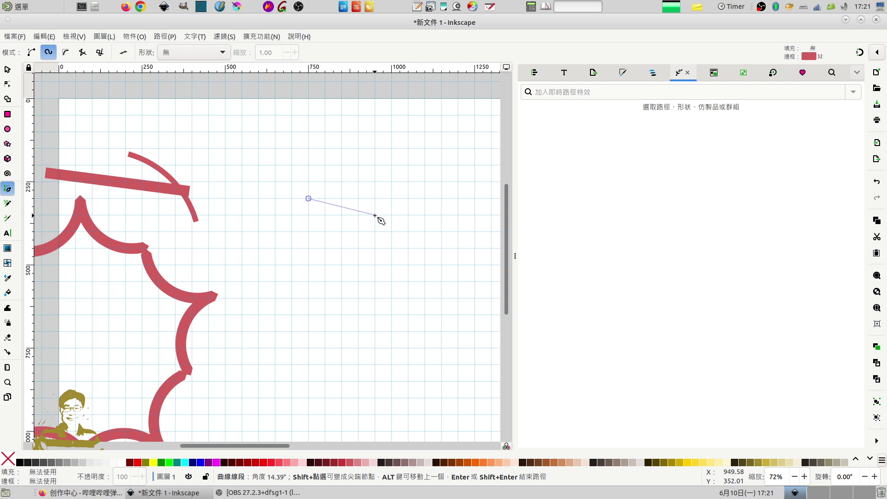
left_click(375, 215)
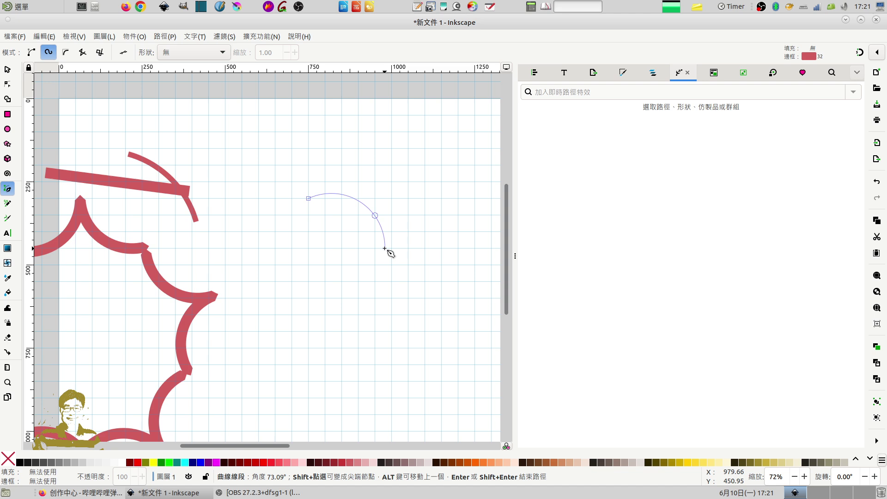
double_click(384, 248)
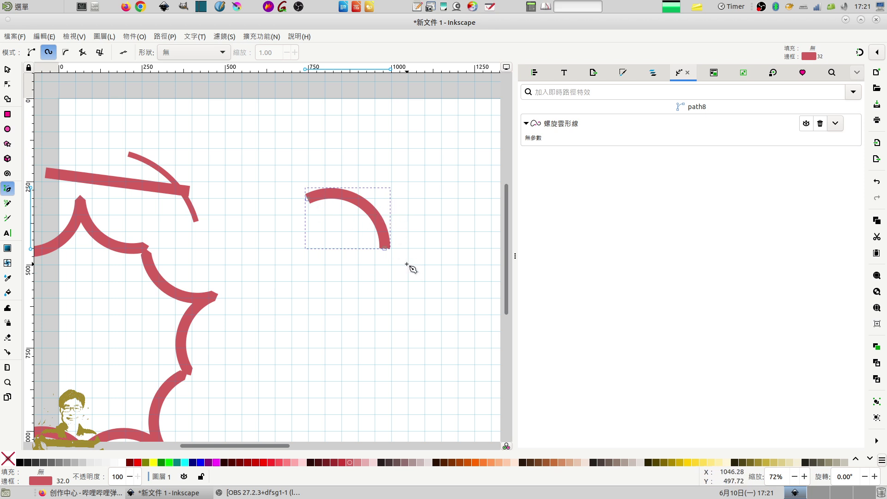
left_click(7, 69)
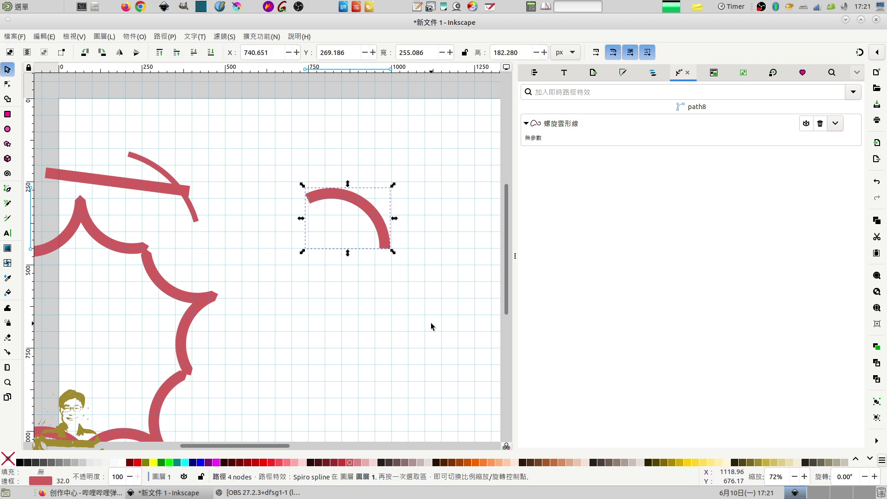
left_click(378, 216)
Step: Nudge the arc left, duplicate and flip it horizontally, and join the copy's lower end to it
left_click_drag(378, 217, 354, 220)
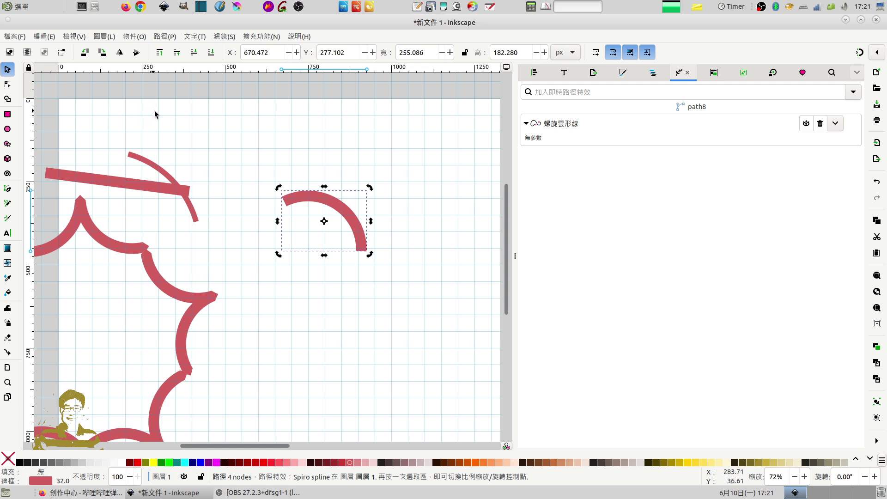
key("ctrl+d")
left_click(120, 53)
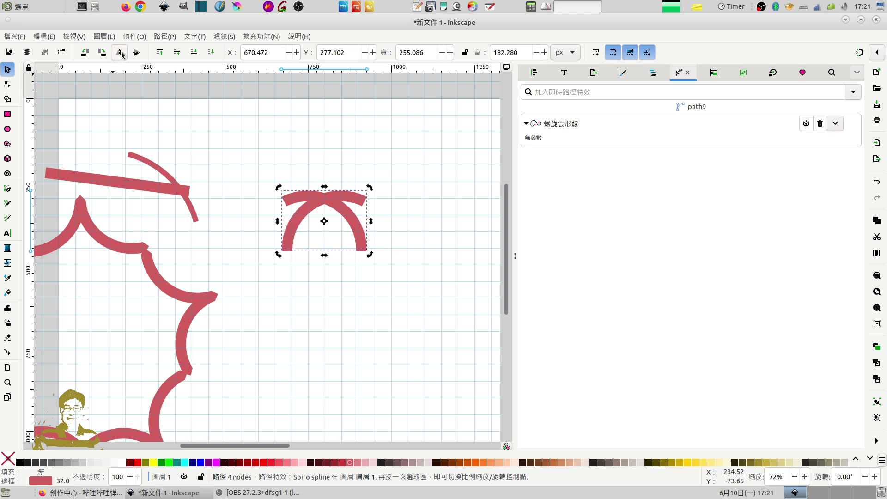
left_click(410, 261)
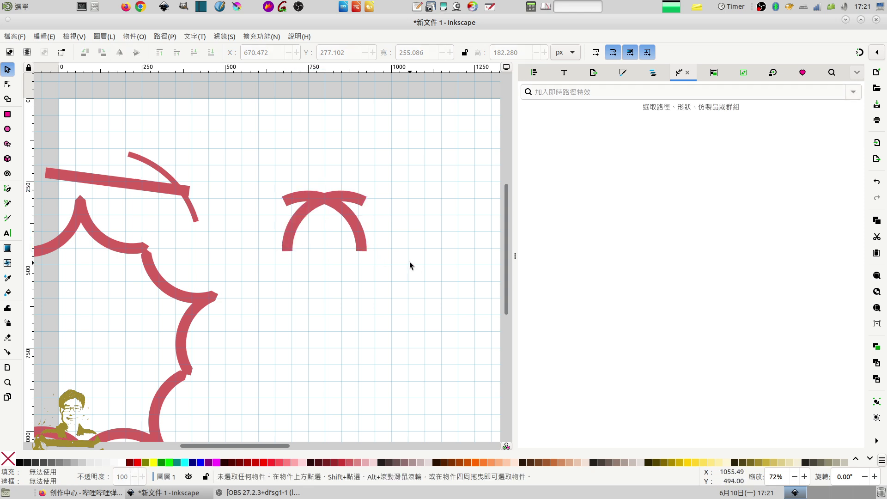
left_click(354, 199)
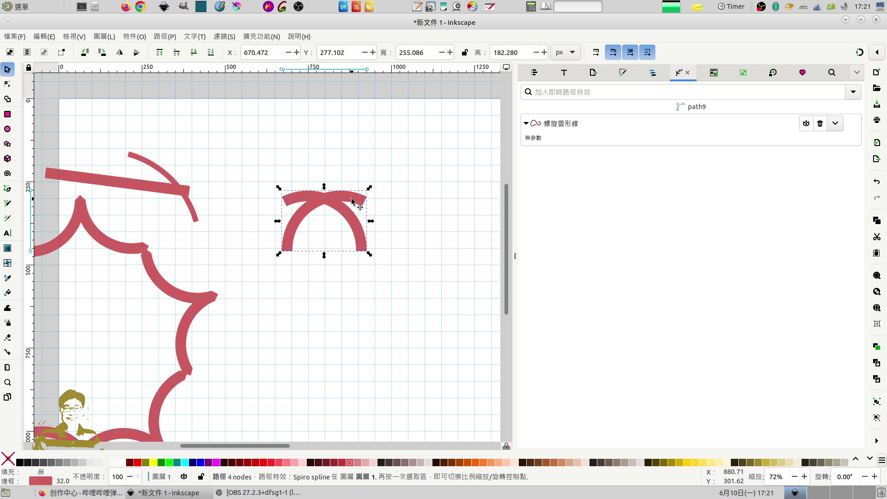
left_click_drag(352, 200, 428, 208)
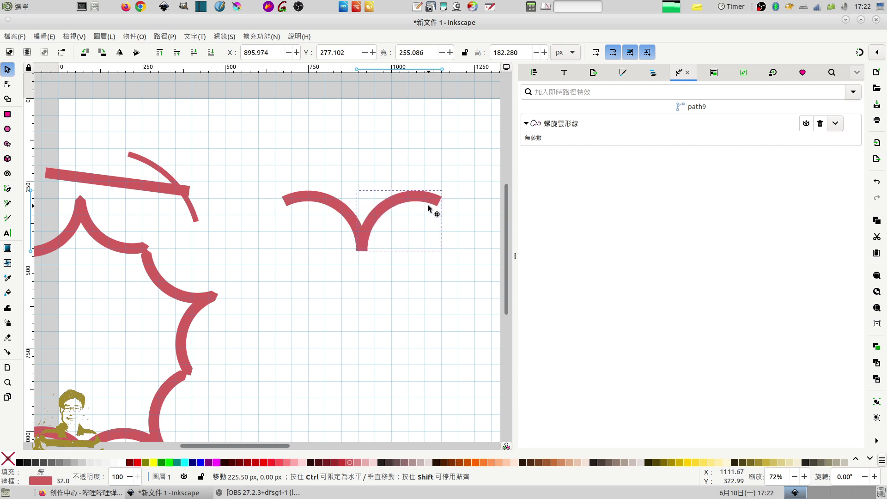
left_click_drag(428, 208, 428, 209)
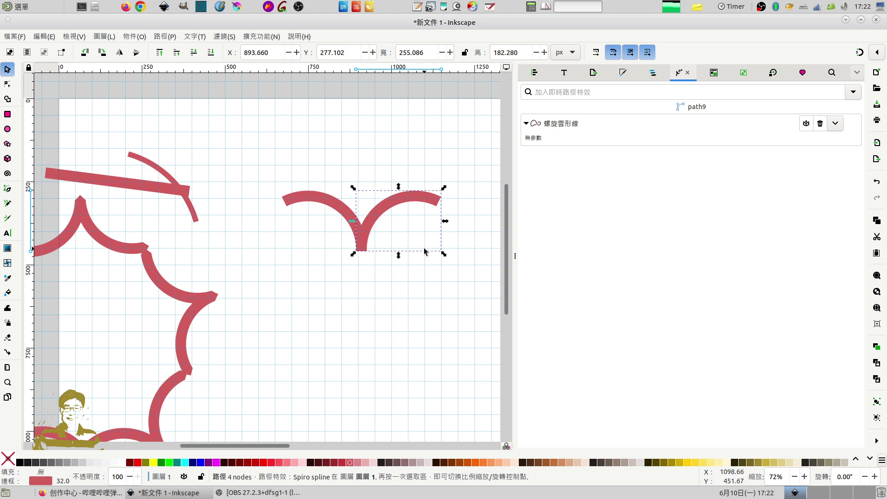
left_click(408, 277)
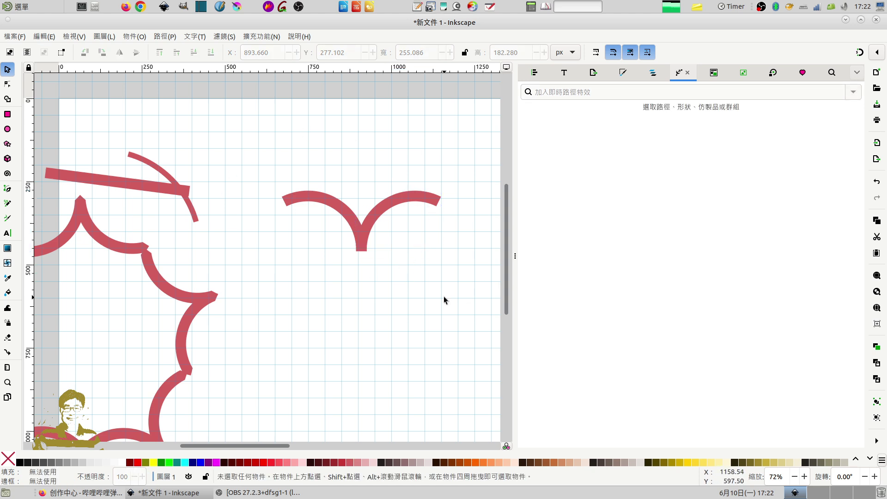
Step: Combine both arcs into one path with Path > Combine and reposition it
mouse_move(260, 142)
left_mouse_down()
mouse_move(458, 318)
mouse_move(475, 312)
left_mouse_up()
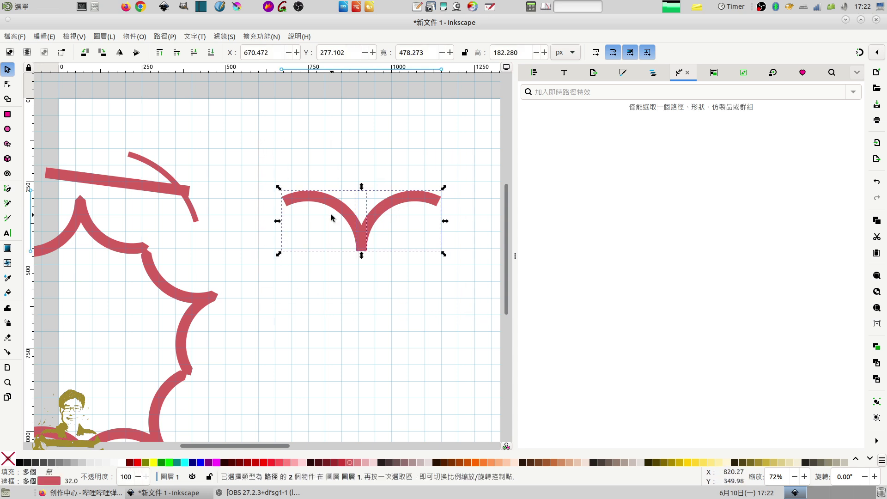
left_click(165, 40)
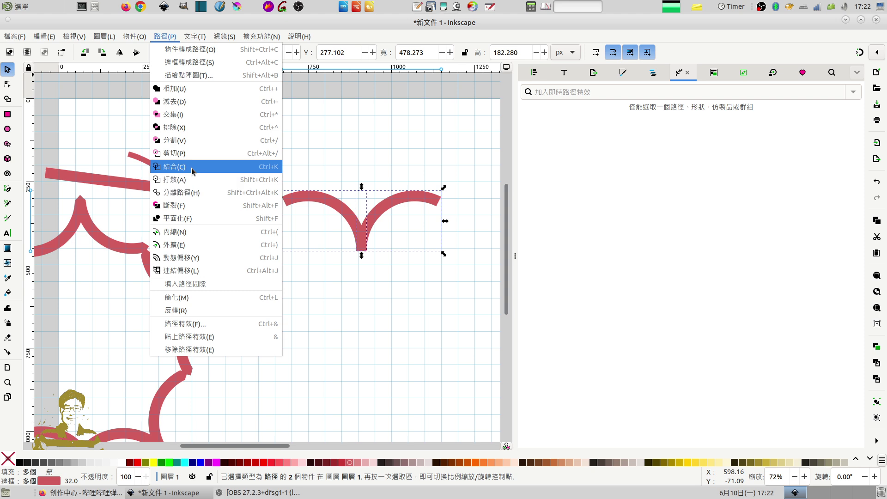
left_click(193, 171)
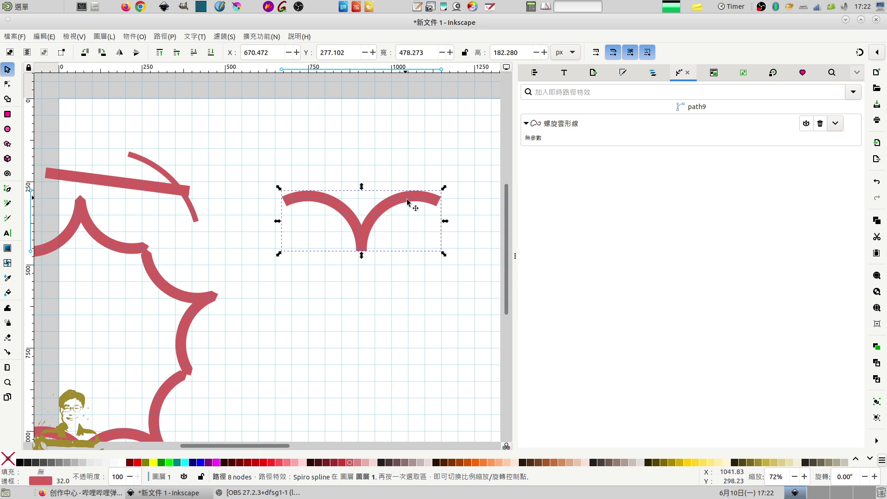
left_click_drag(394, 202, 390, 166)
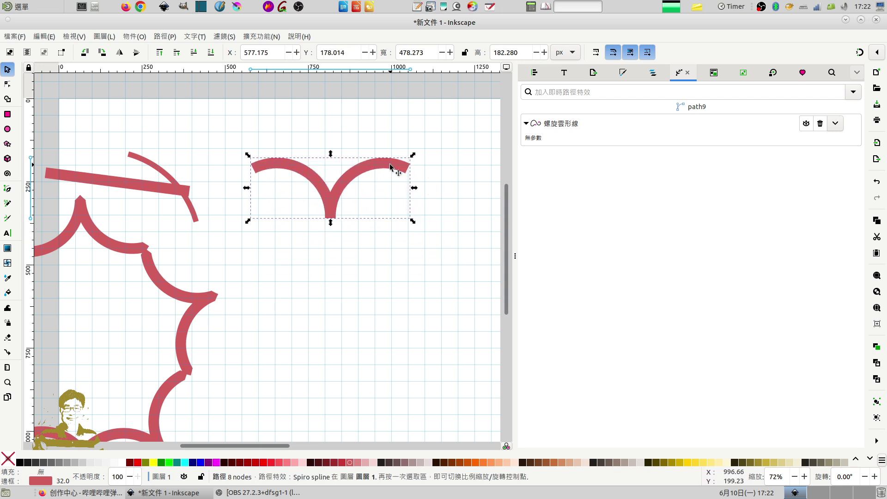
left_click(390, 166)
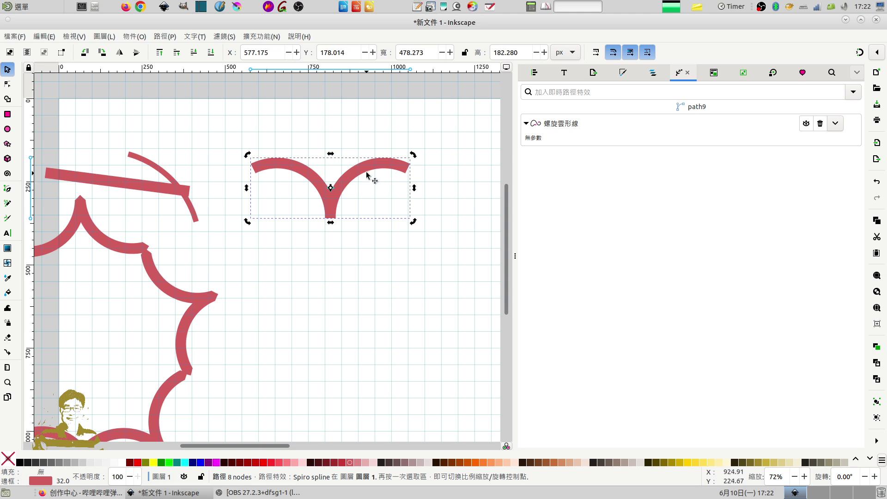
mouse_move(284, 447)
left_mouse_down()
mouse_move(264, 444)
mouse_move(303, 443)
left_mouse_up()
mouse_move(276, 164)
left_mouse_down()
mouse_move(281, 186)
mouse_move(301, 190)
mouse_move(265, 190)
mouse_move(280, 191)
left_mouse_up()
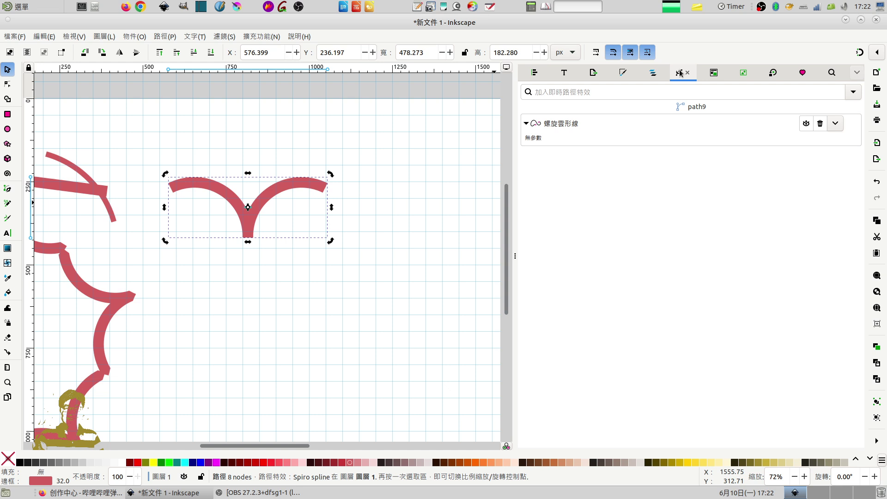
left_click(852, 92)
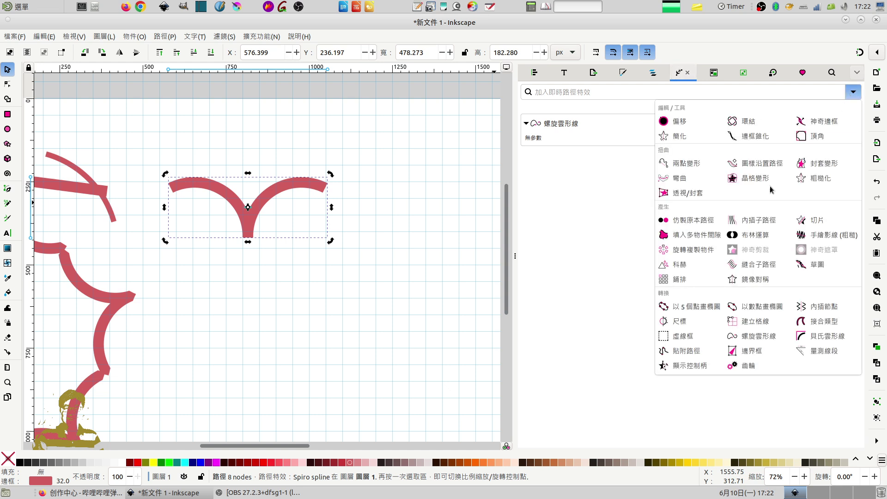
Step: Add a Rotate copies effect with 5 copies to the combined path
left_click(689, 253)
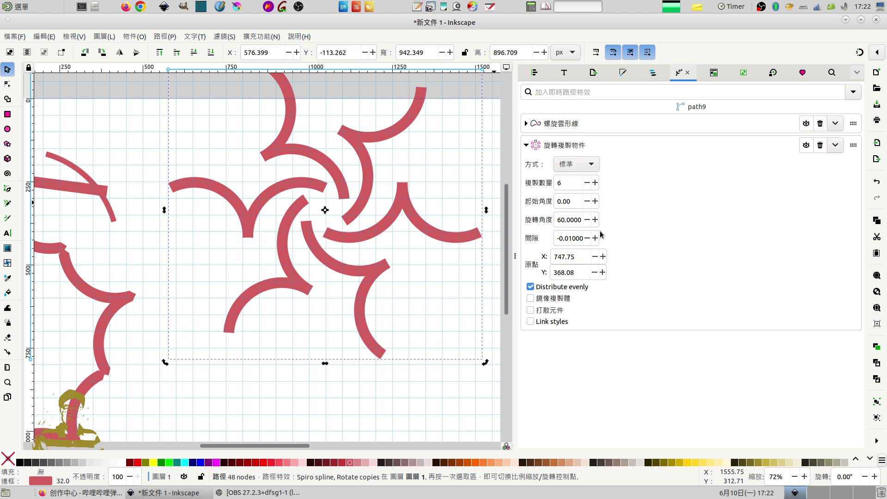
left_click(586, 183)
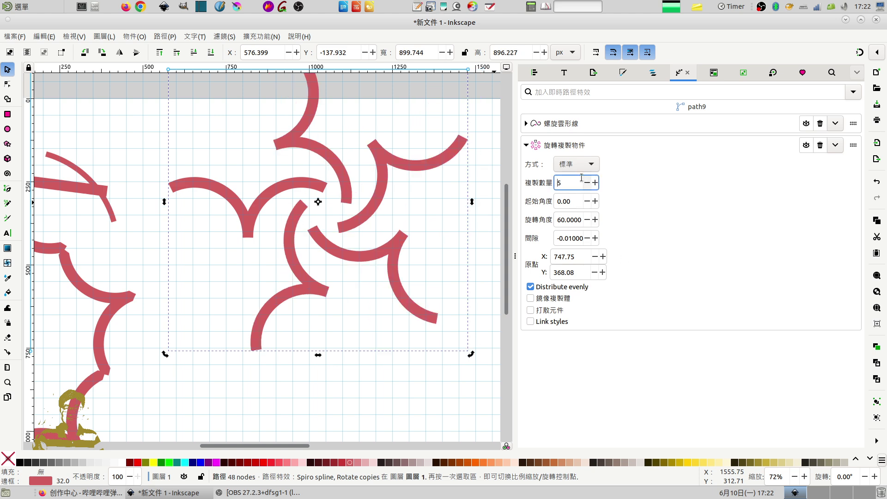
left_click(8, 85)
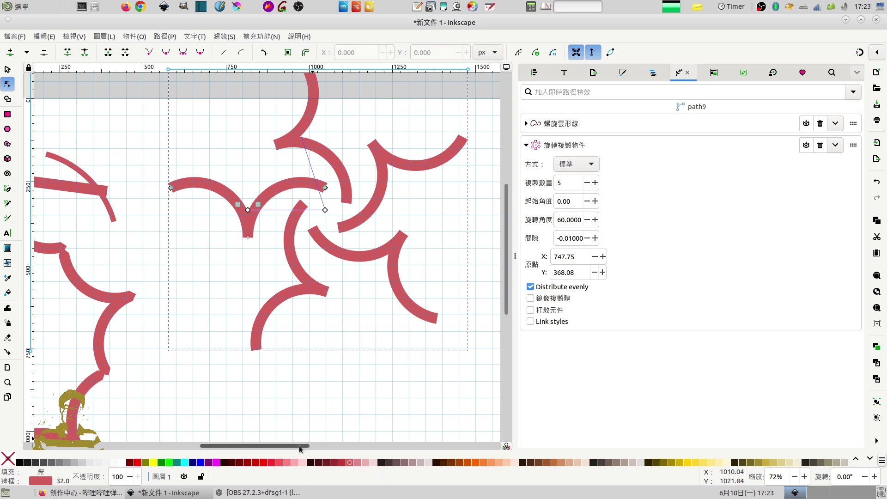
Step: Drag the Rotate copies centre handle upward until the five copies close into a ring
scroll(278, 445, "right", 3)
scroll(505, 267, "up", 3)
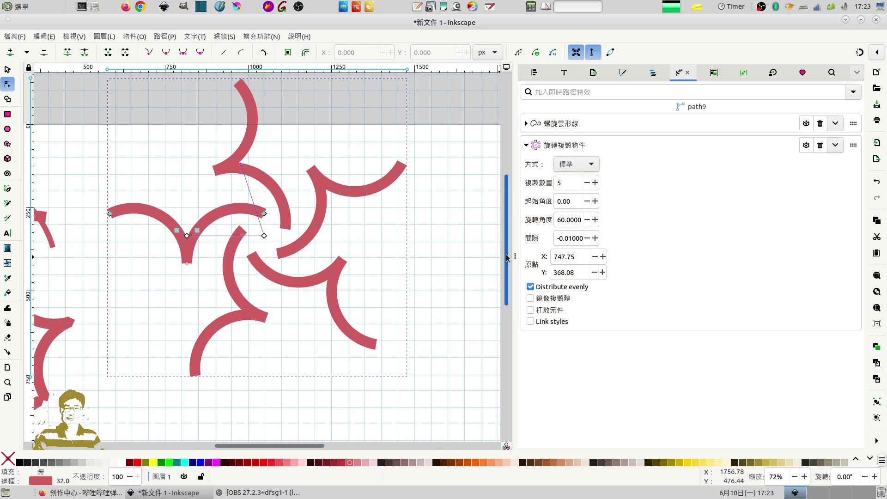
mouse_move(265, 258)
left_mouse_down()
mouse_move(251, 264)
mouse_move(250, 244)
mouse_move(267, 323)
mouse_move(270, 315)
mouse_move(262, 327)
mouse_move(259, 277)
mouse_move(244, 243)
mouse_move(181, 161)
mouse_move(178, 168)
mouse_move(257, 166)
mouse_move(300, 184)
mouse_move(277, 212)
mouse_move(297, 231)
mouse_move(302, 259)
mouse_move(272, 354)
mouse_move(229, 381)
mouse_move(192, 374)
mouse_move(194, 364)
mouse_move(182, 360)
mouse_move(187, 346)
left_mouse_up()
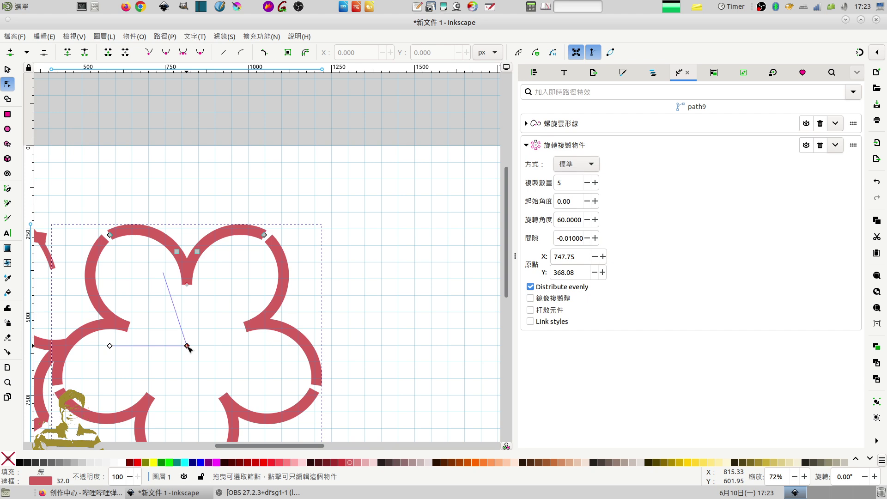
mouse_move(197, 346)
left_mouse_down()
mouse_move(201, 112)
mouse_move(190, 122)
left_mouse_up()
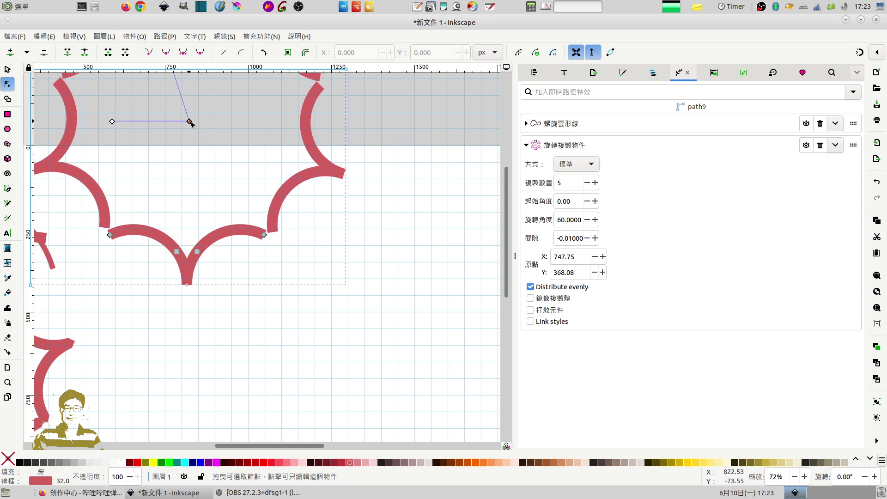
left_click_drag(189, 122, 187, 116)
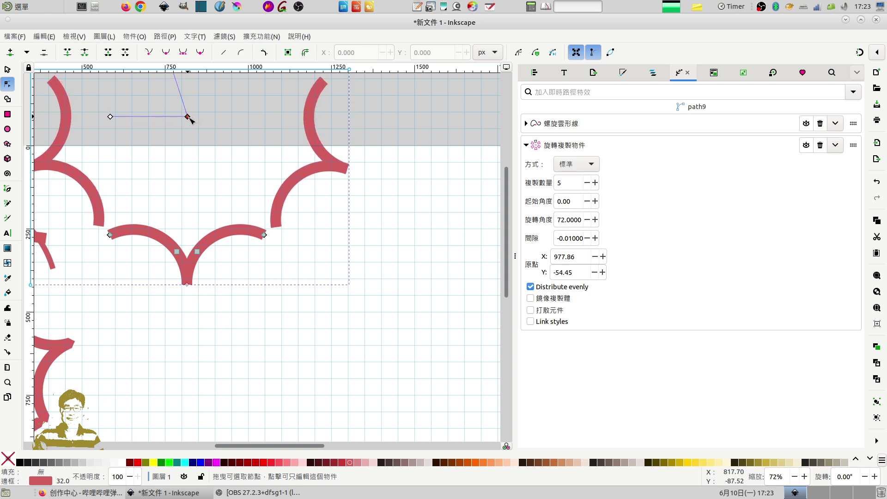
left_click_drag(293, 446, 258, 446)
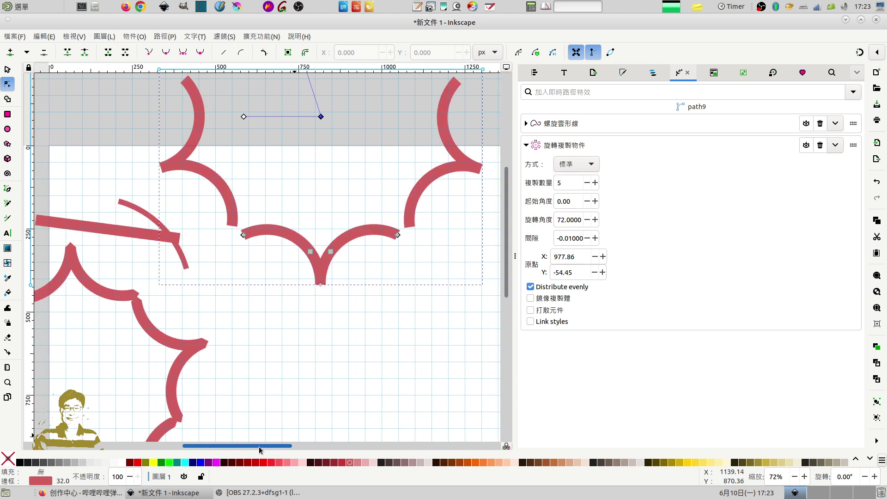
left_click_drag(506, 290, 505, 237)
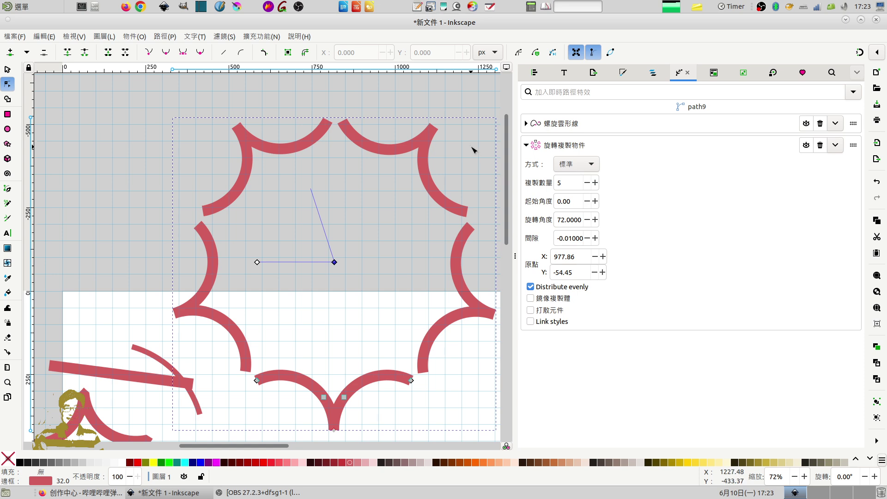
Step: Convert the ring with Object to Path, then select it in rotate mode
left_click(165, 37)
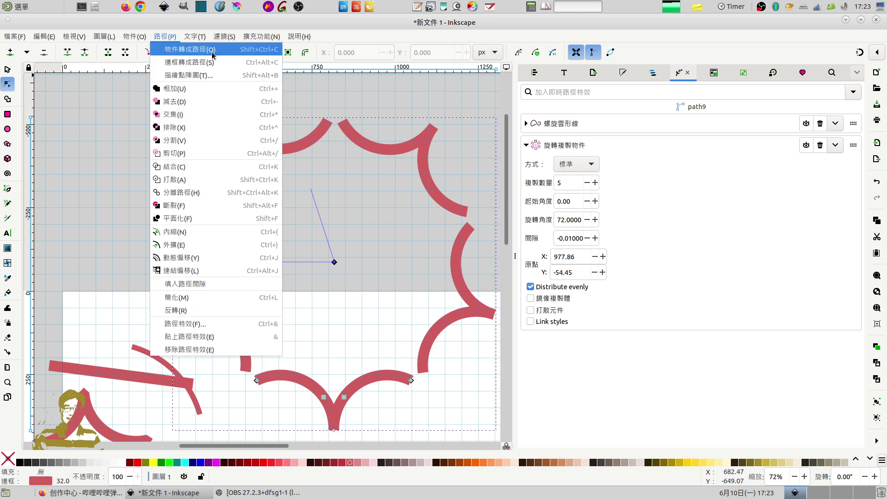
left_click(193, 50)
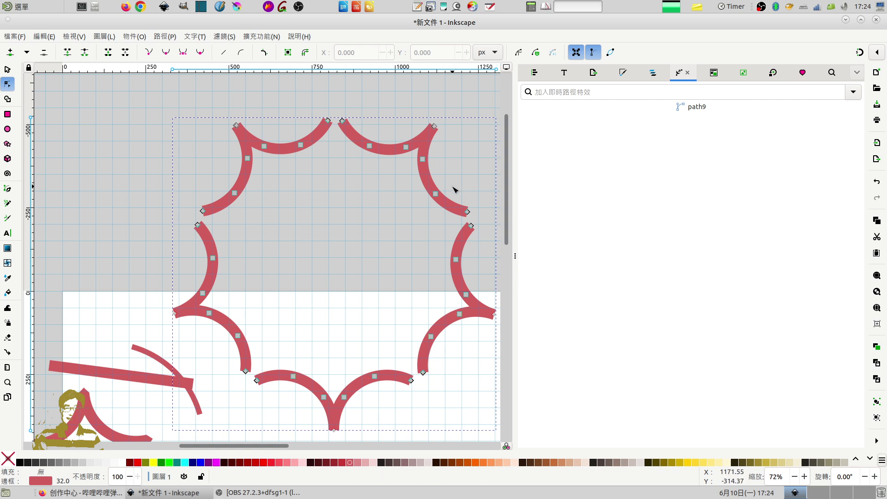
left_click(9, 71)
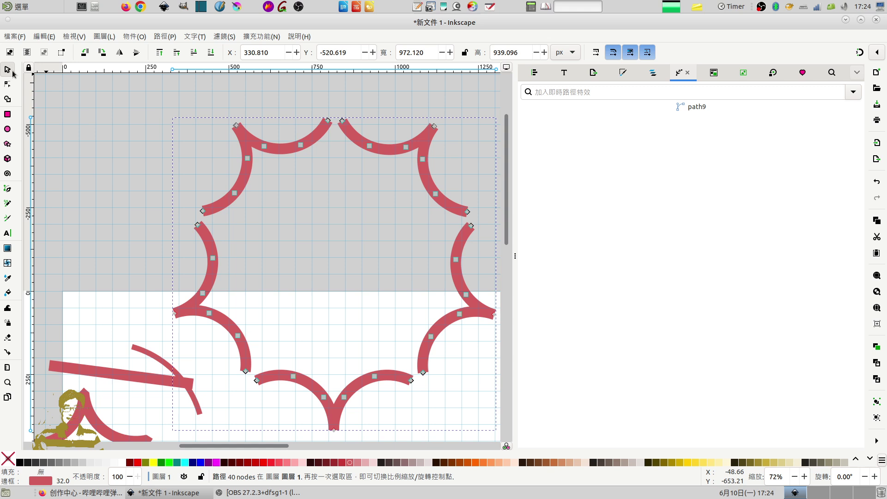
left_click(424, 183)
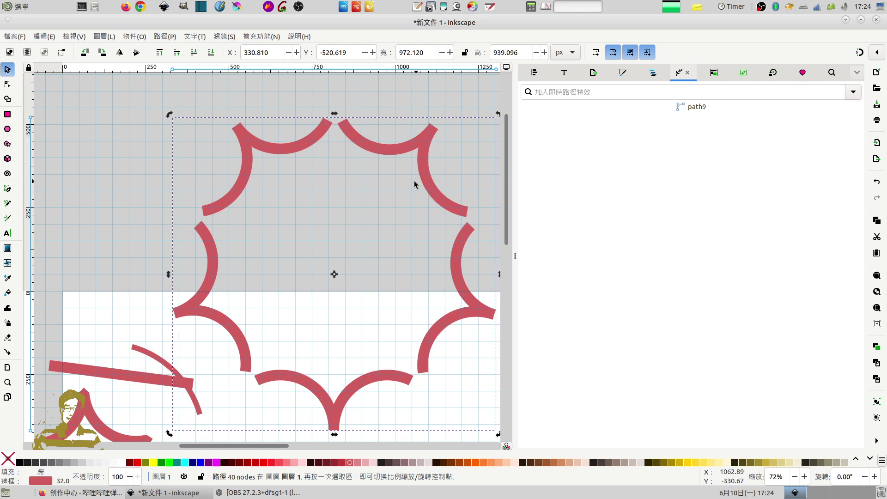
Step: Apply a Join type path effect to the ring with Pointed line caps at width 32
left_click(850, 95)
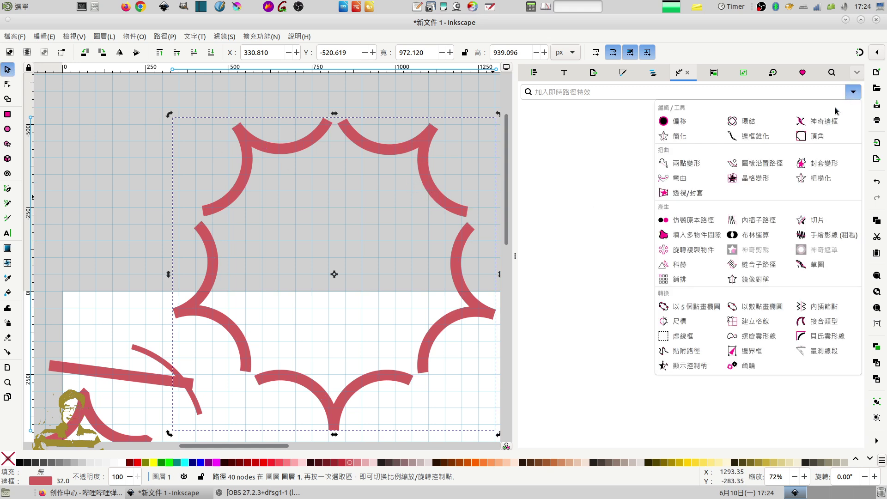
left_click(820, 326)
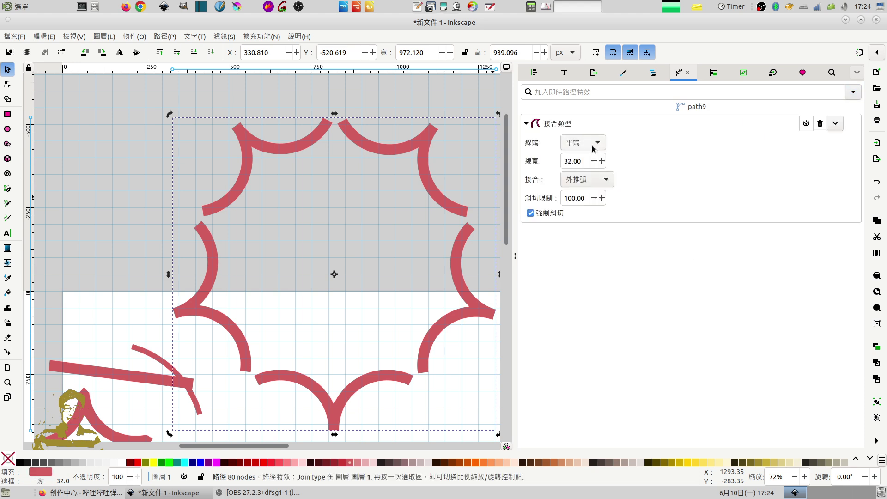
left_click(592, 143)
left_click(588, 134)
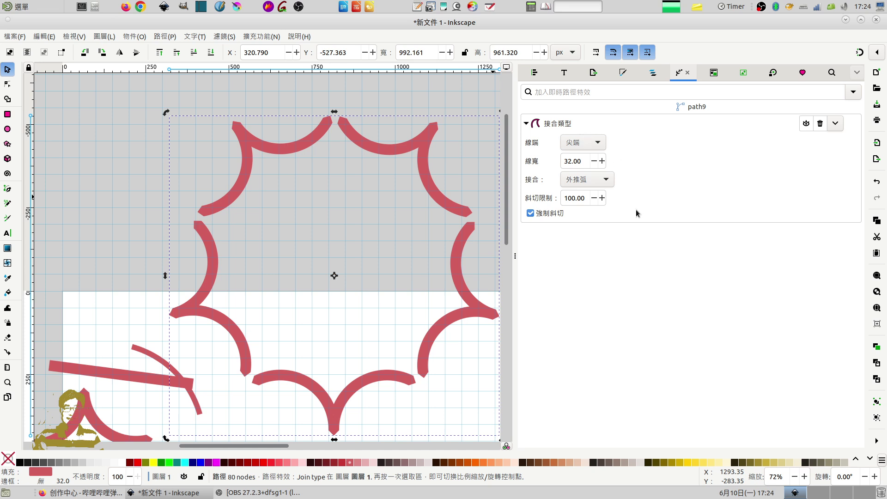
left_click(763, 6)
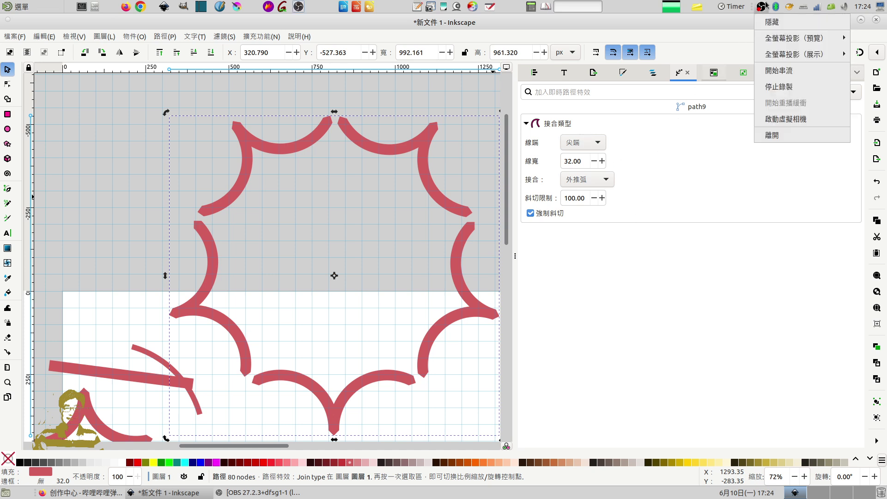